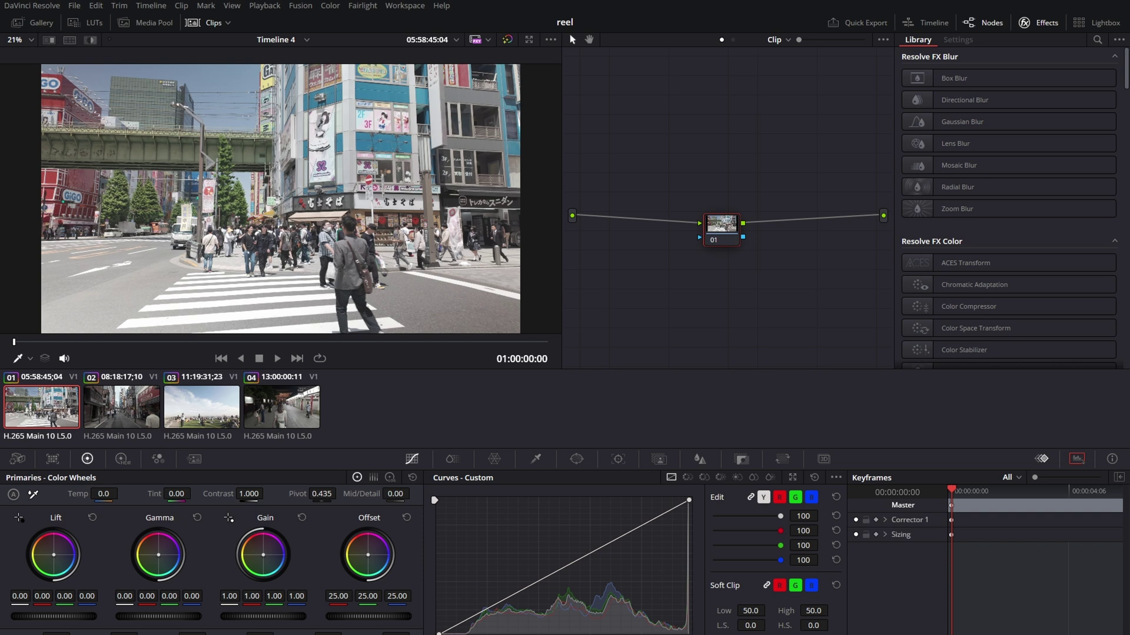
- Apply Film Look Creator from the Effects Library to node 01
scroll(1009, 203, down, 5)
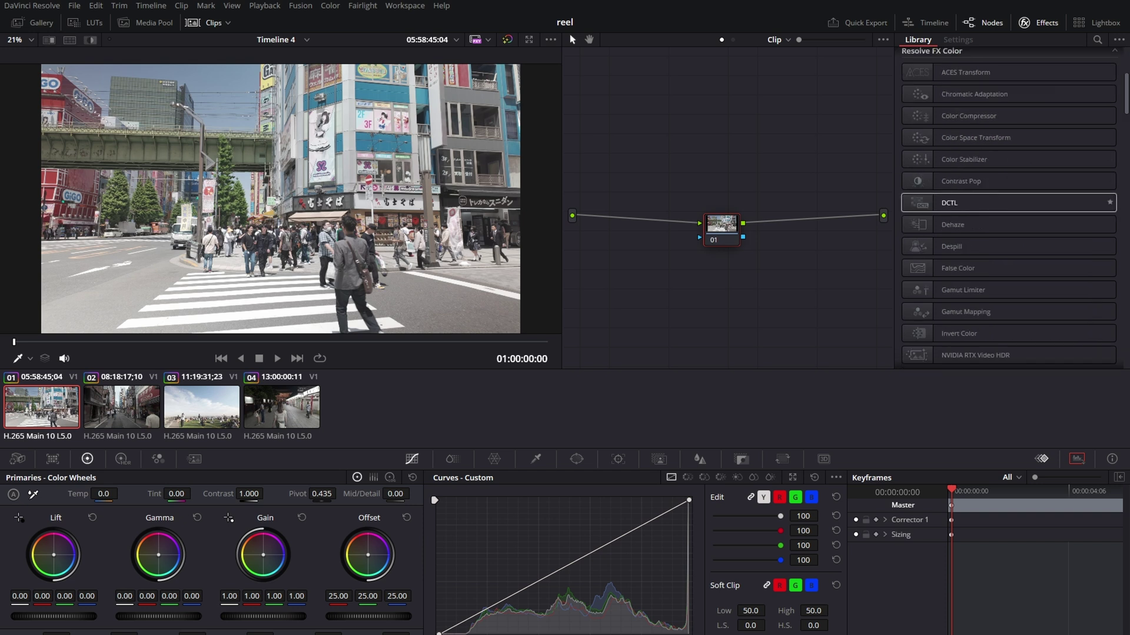
scroll(1009, 247, down, 3)
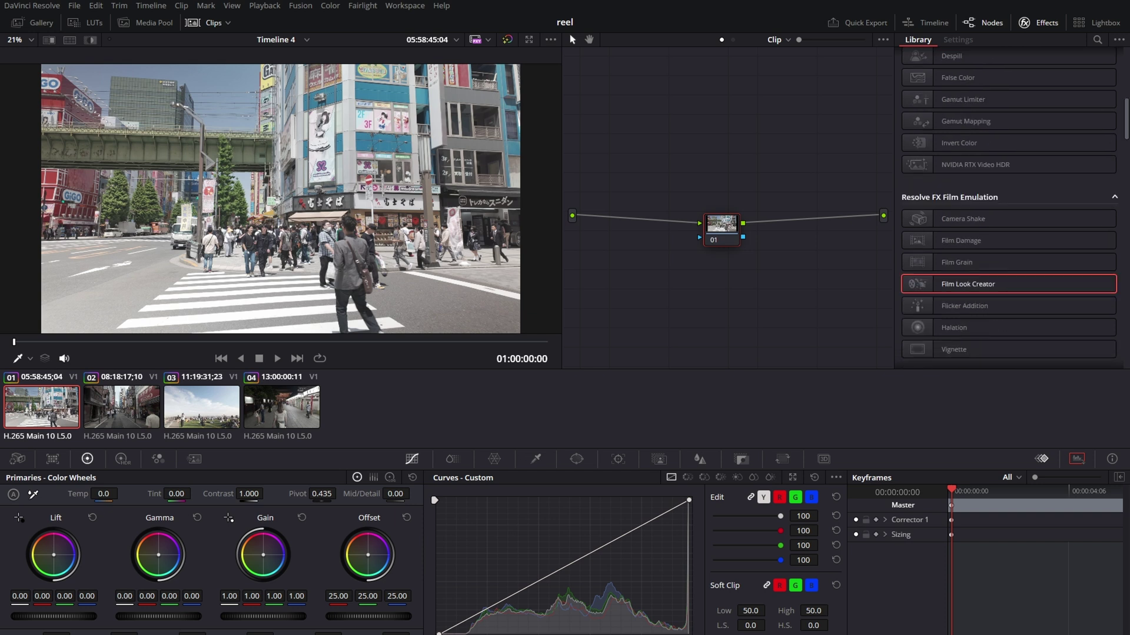
drag(968, 284, 718, 232)
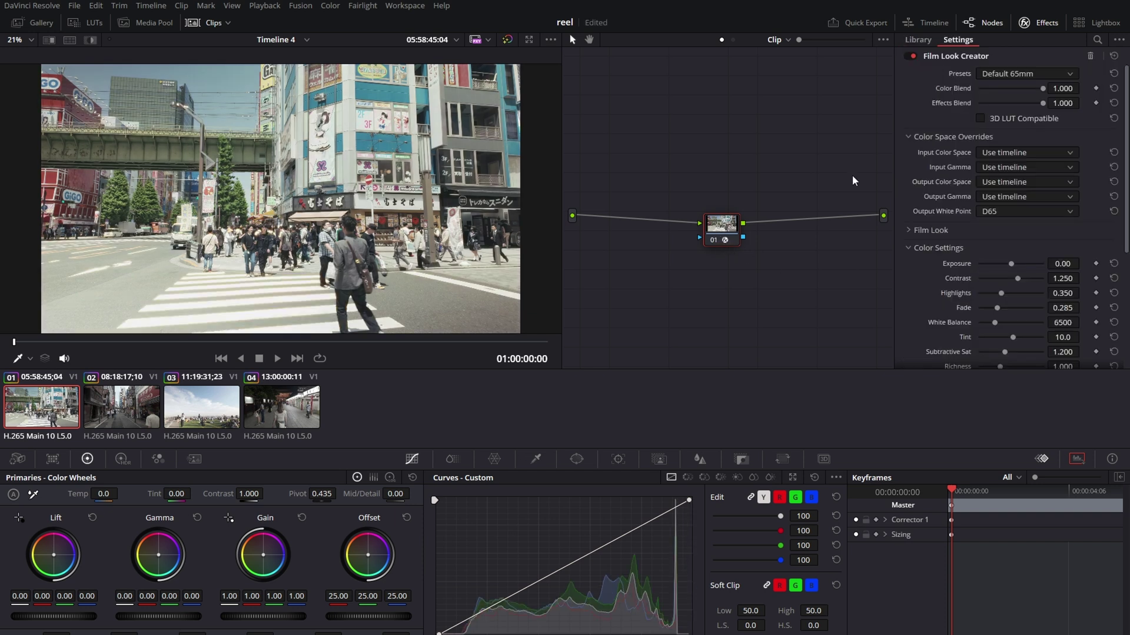
click(909, 136)
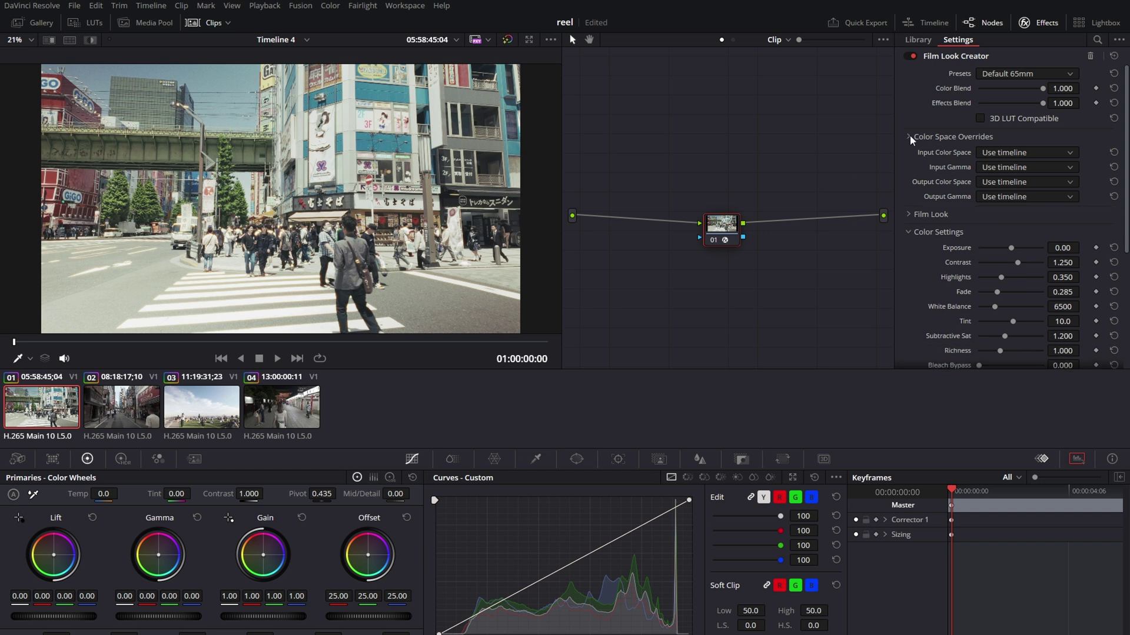
click(910, 136)
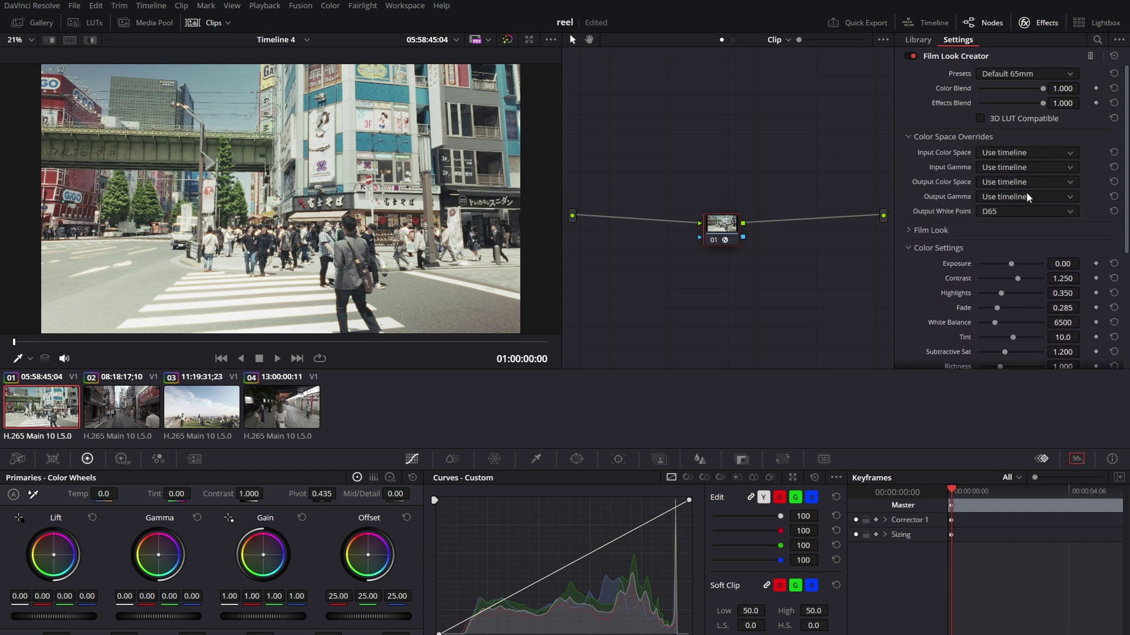
- Set the color space overrides to DJI D-Gamut, Gamma 2.4 input and Rec.709 output with D55
click(1019, 152)
click(1005, 167)
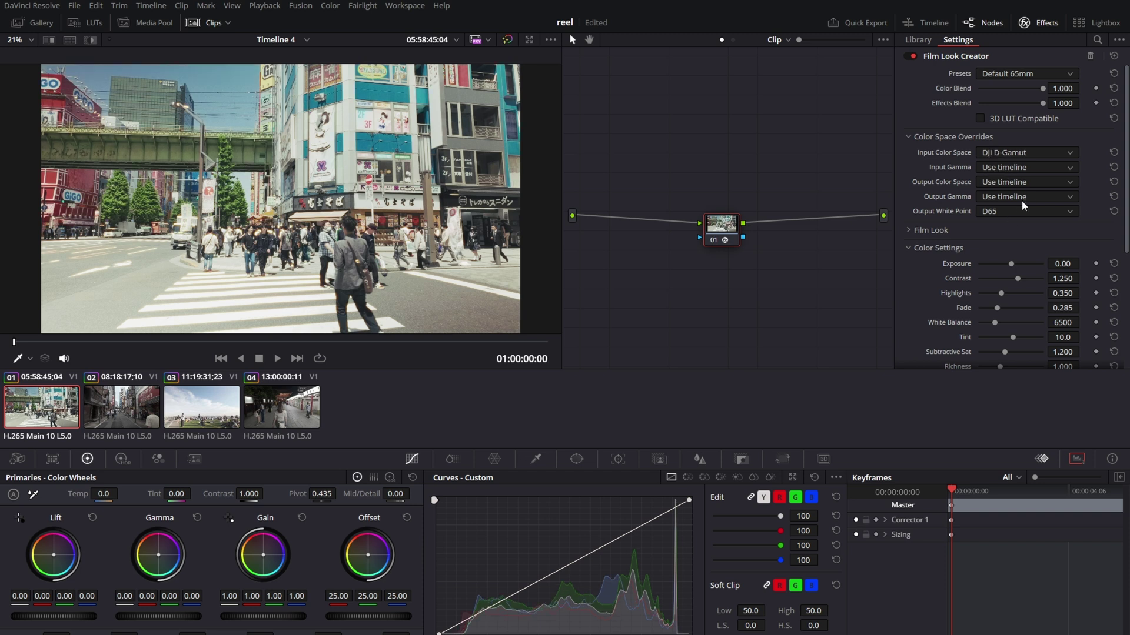
click(1016, 263)
click(1006, 259)
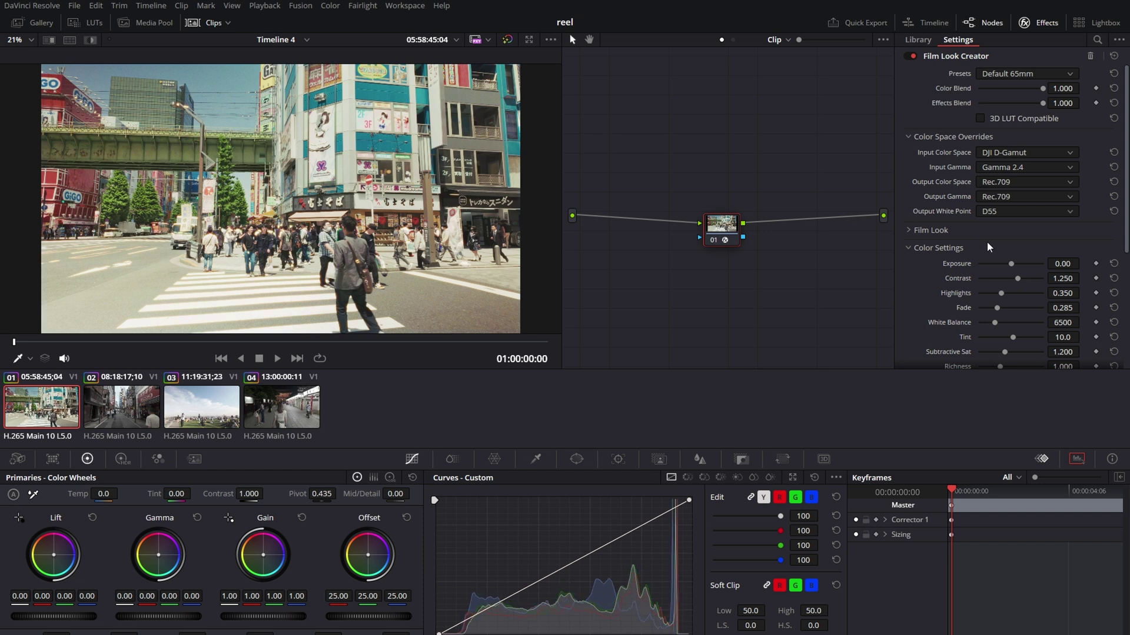
click(920, 231)
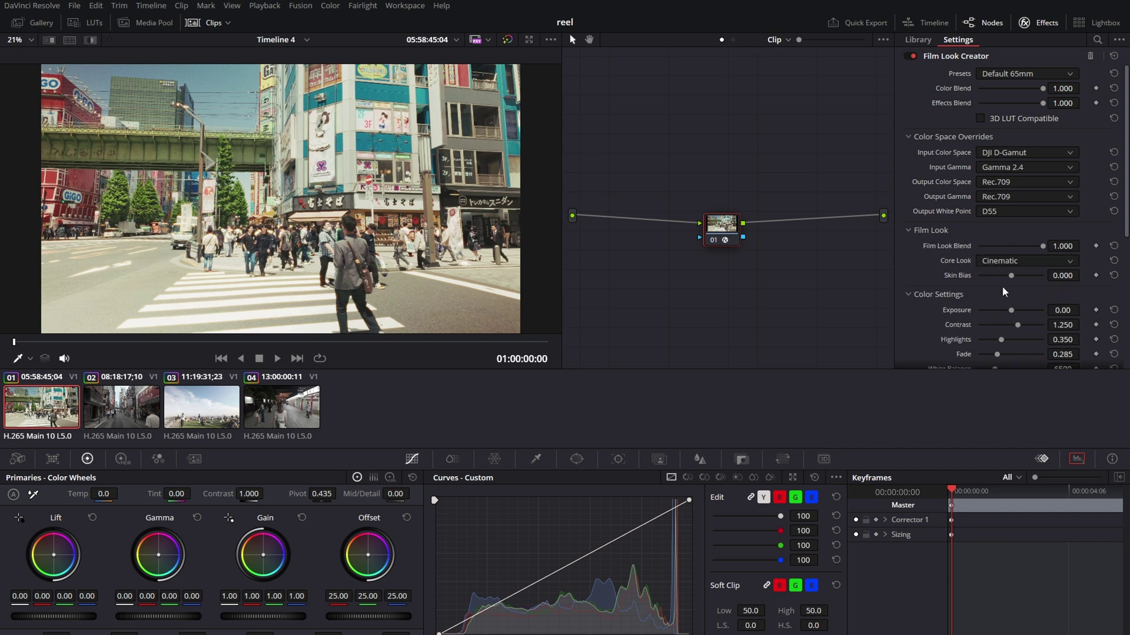
- Lower the Rochester film look's Contrast to 0.885 and Highlights to 0.000
scroll(922, 192, down, 3)
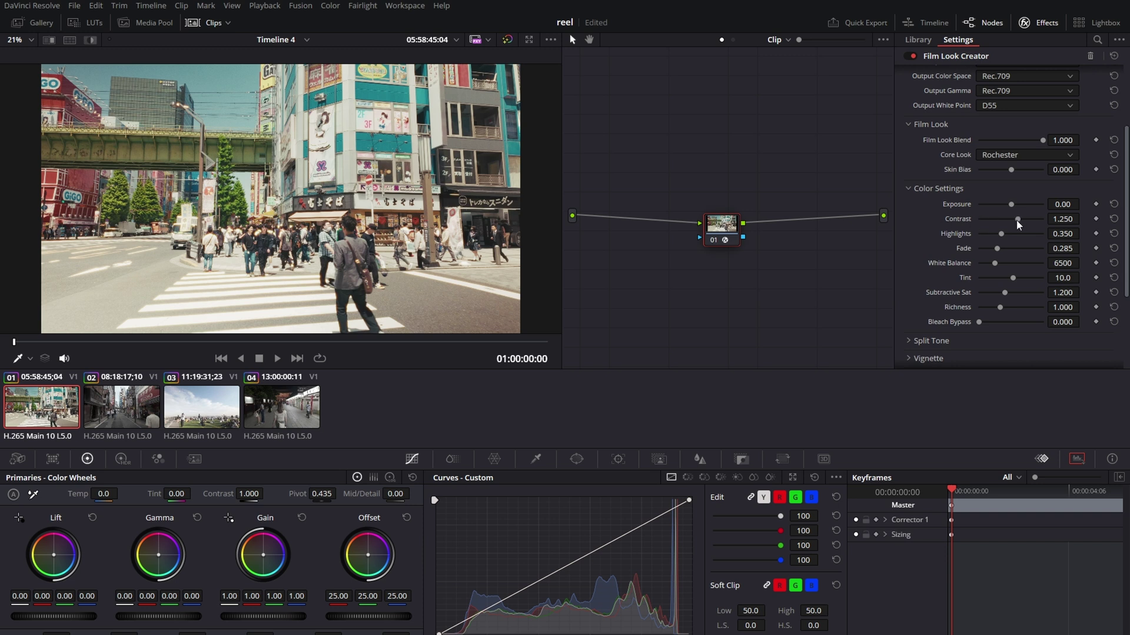
drag(1017, 220, 1005, 220)
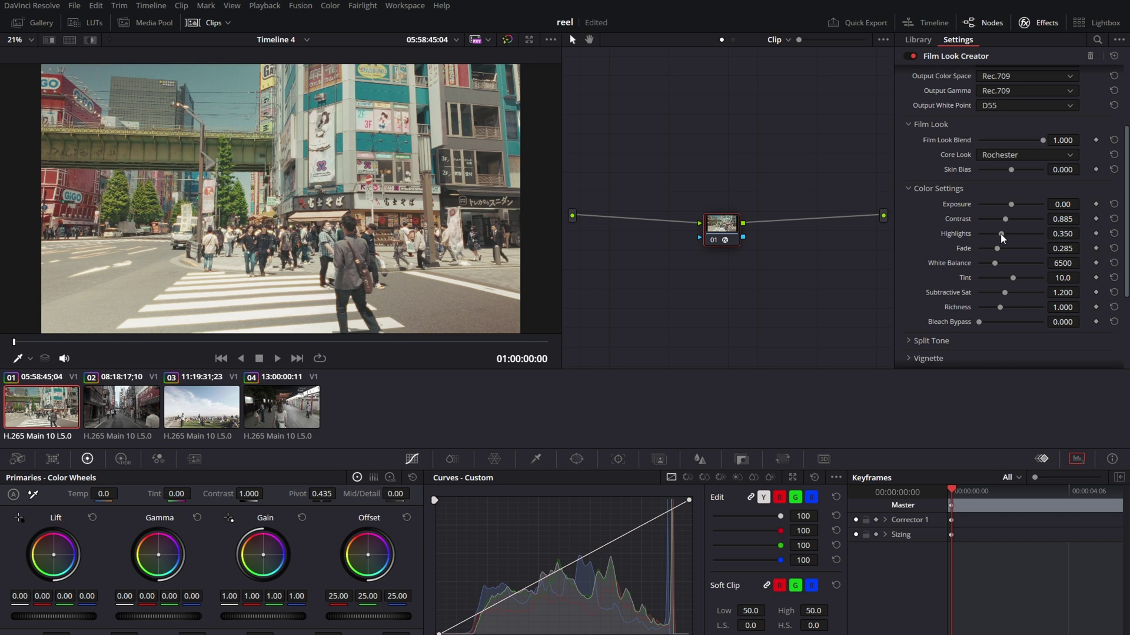
drag(1000, 233, 973, 234)
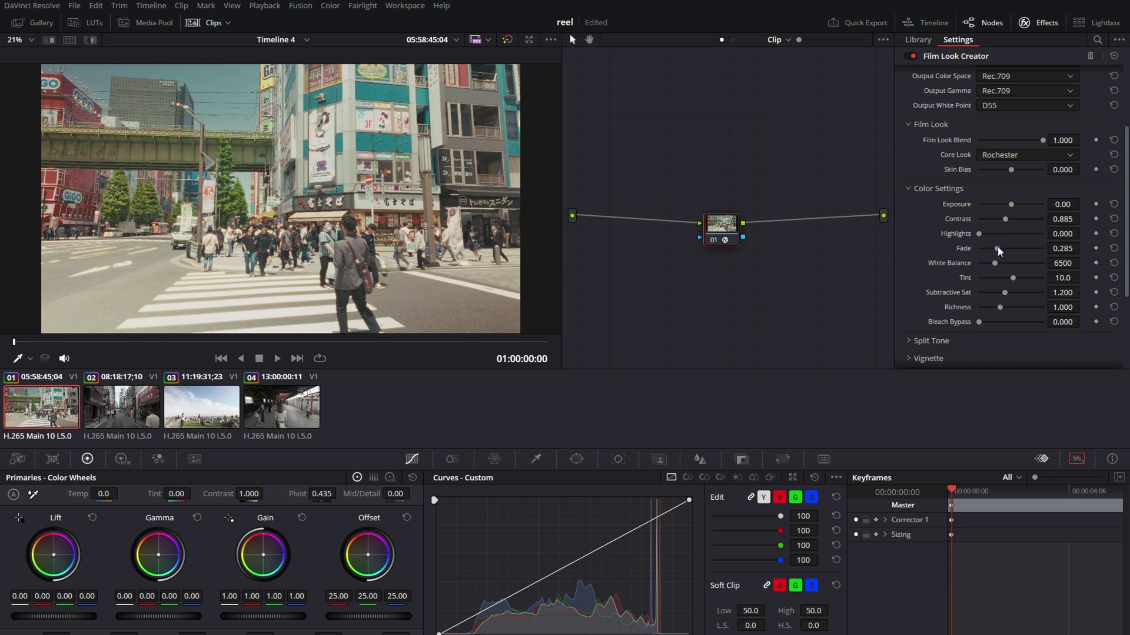
- Set Fade to 0.147, Subtractive Sat to 1.156 and Richness to 1.184
drag(998, 248, 987, 250)
drag(1004, 292, 1003, 292)
drag(998, 308, 1004, 308)
scroll(1004, 308, down, 3)
click(908, 270)
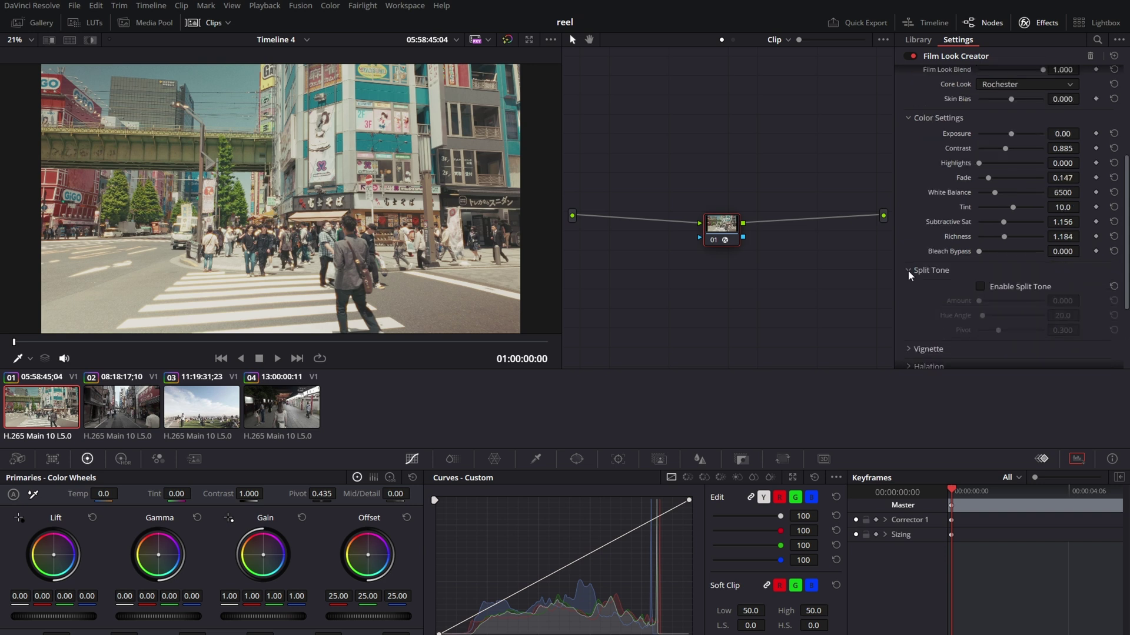
- Uncheck Enable Halation and Enable Bloom, leaving the Grain section (65mm preset) open
click(908, 270)
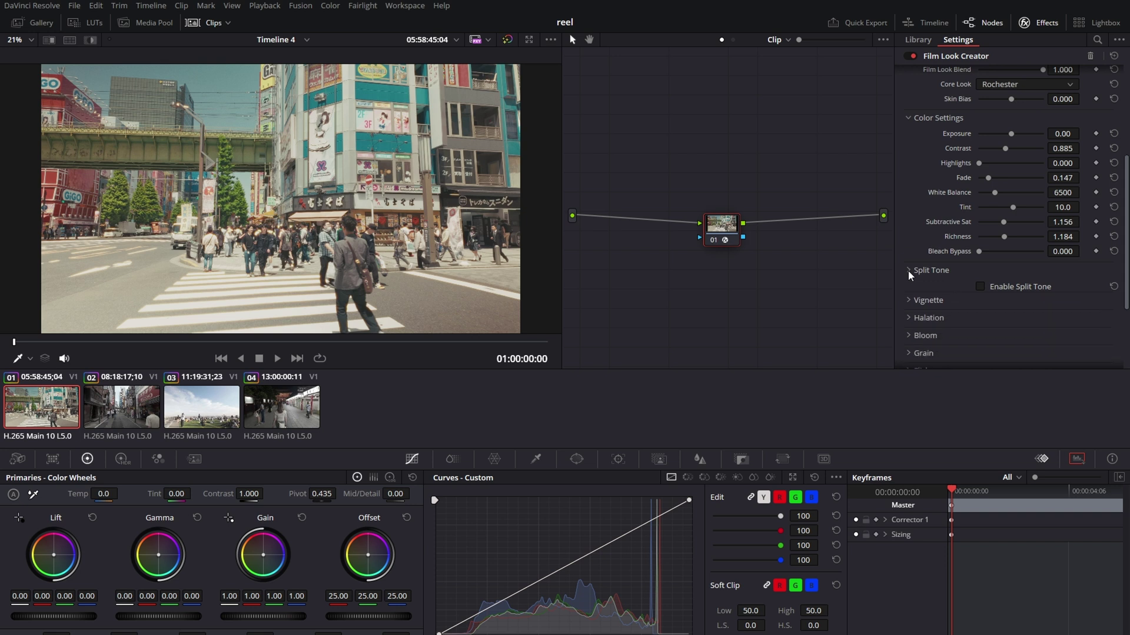
scroll(909, 270, down, 2)
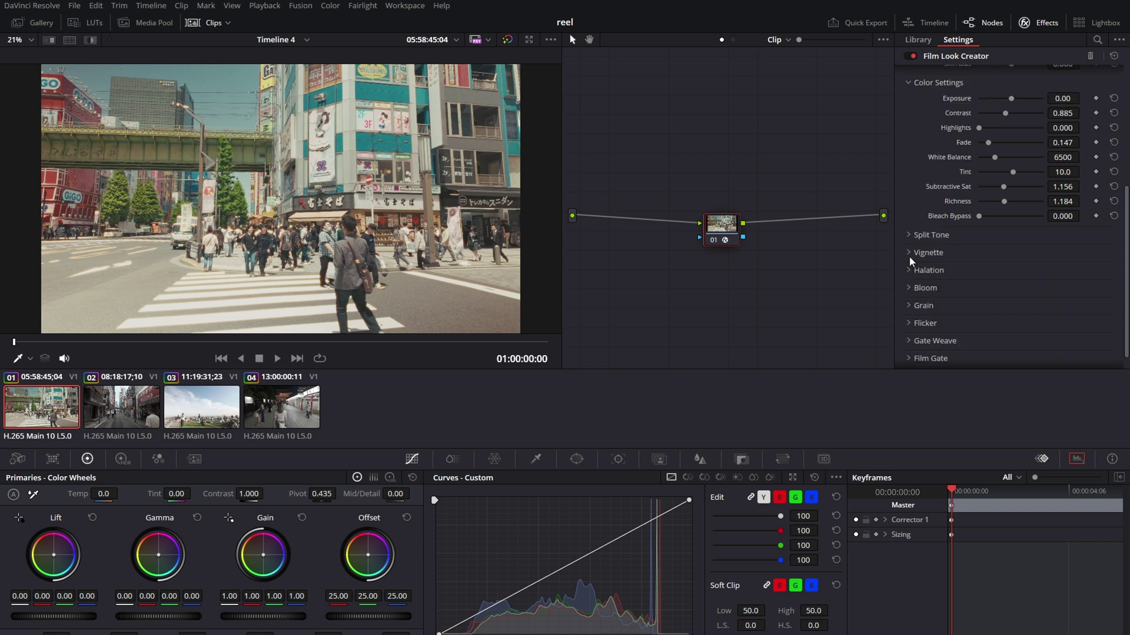
click(909, 254)
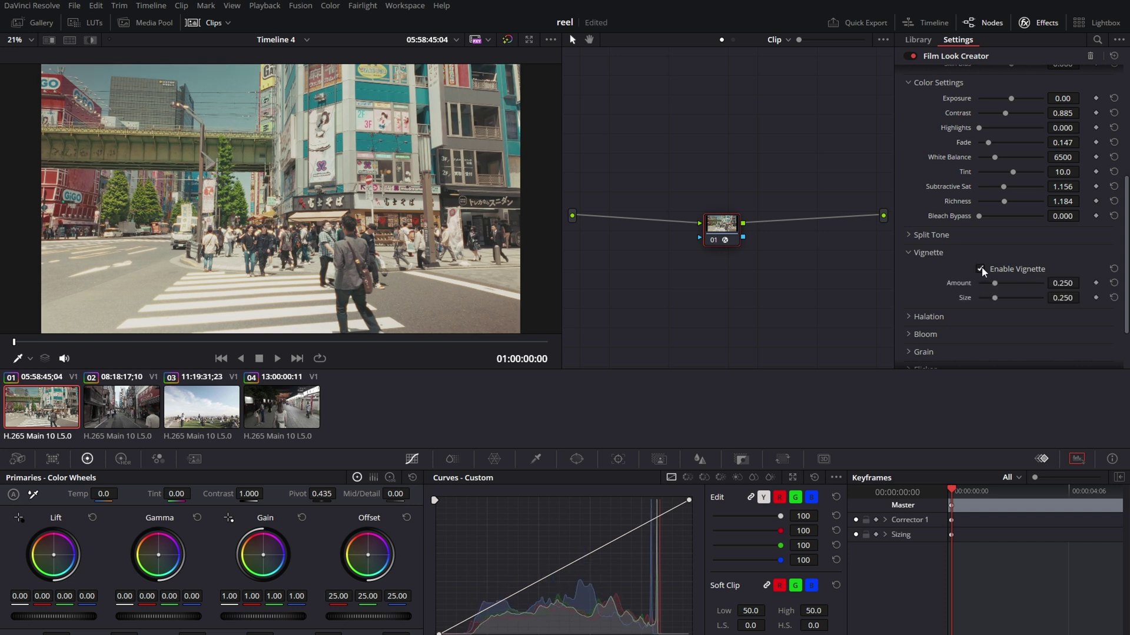
click(916, 255)
click(910, 270)
scroll(910, 269, down, 2)
click(915, 293)
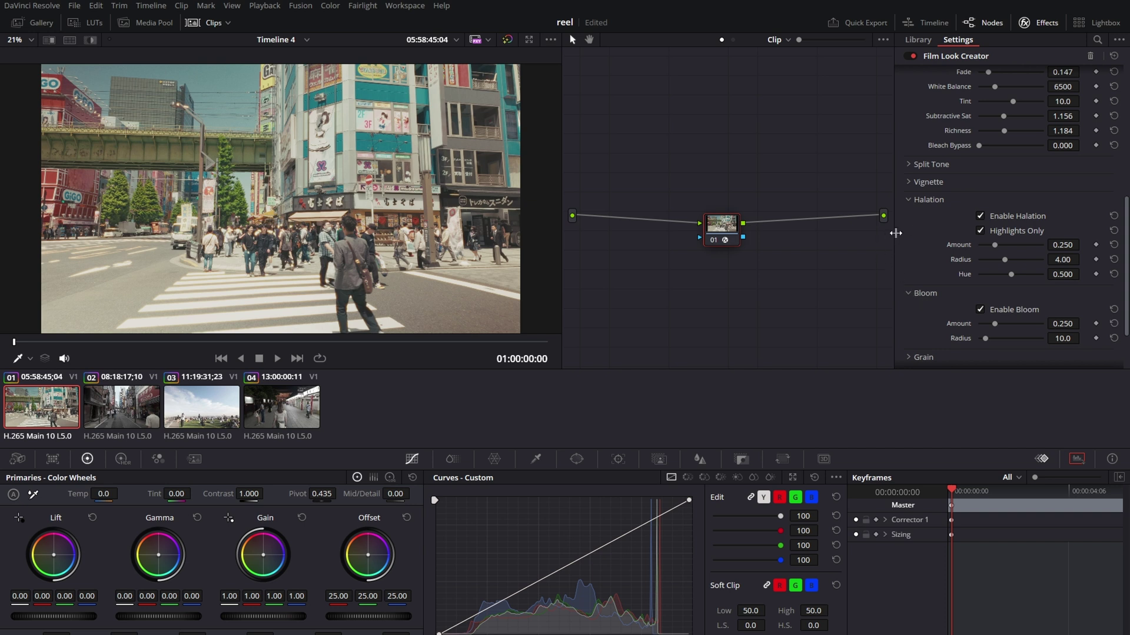
click(983, 214)
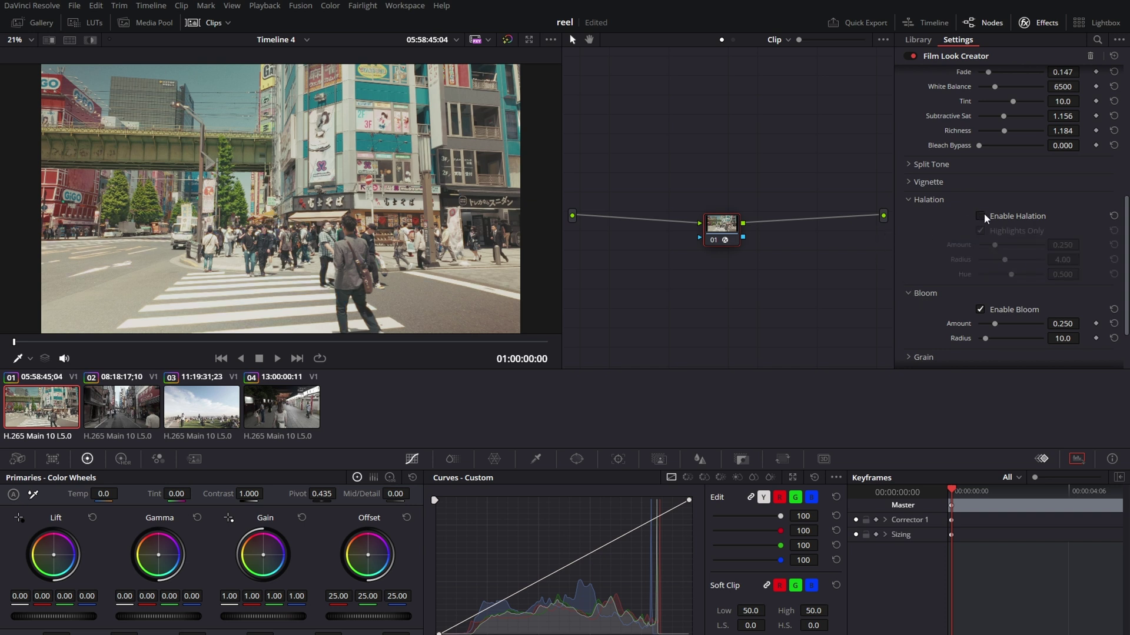
click(979, 309)
click(908, 203)
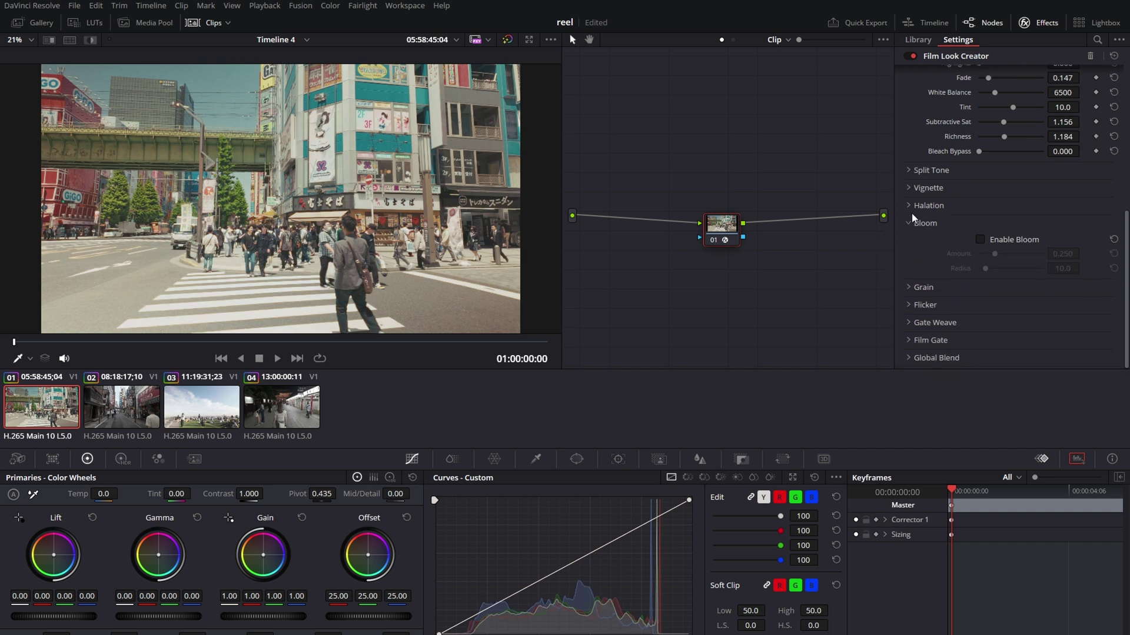
click(908, 224)
click(911, 287)
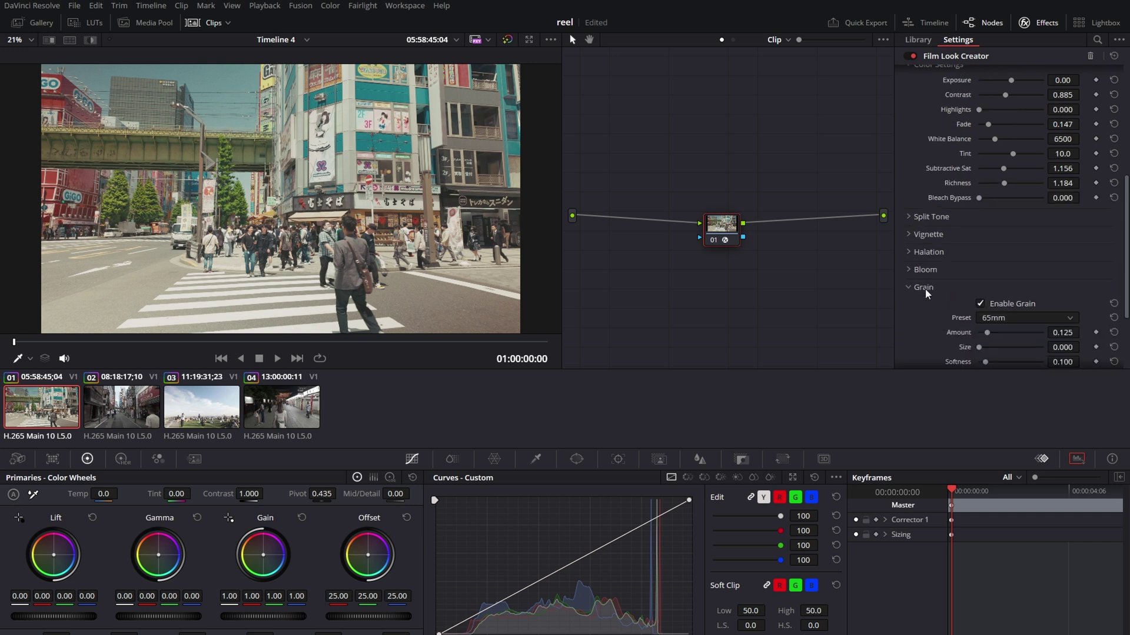
- Disable the film grain and look over the Flicker and Gate Weave sections
click(979, 304)
click(909, 287)
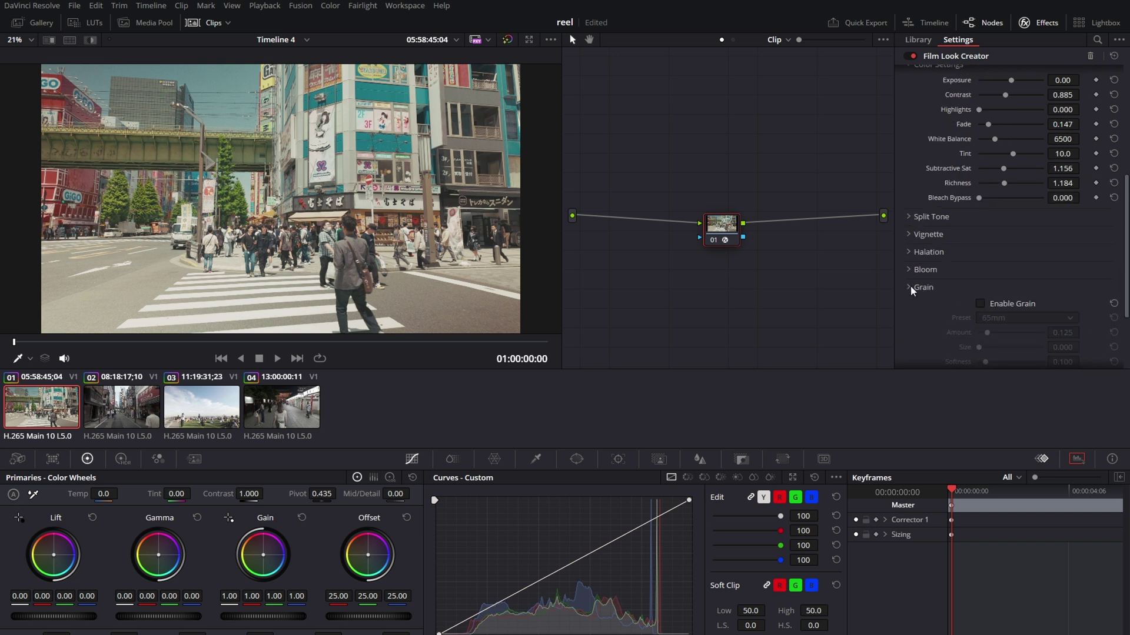
click(913, 304)
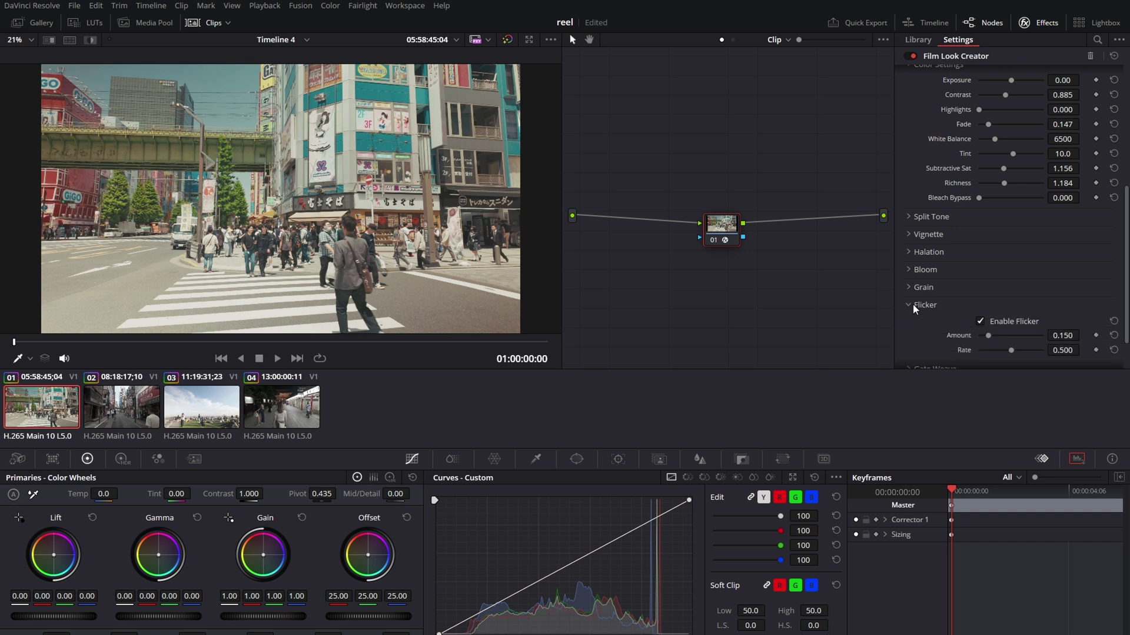
click(913, 304)
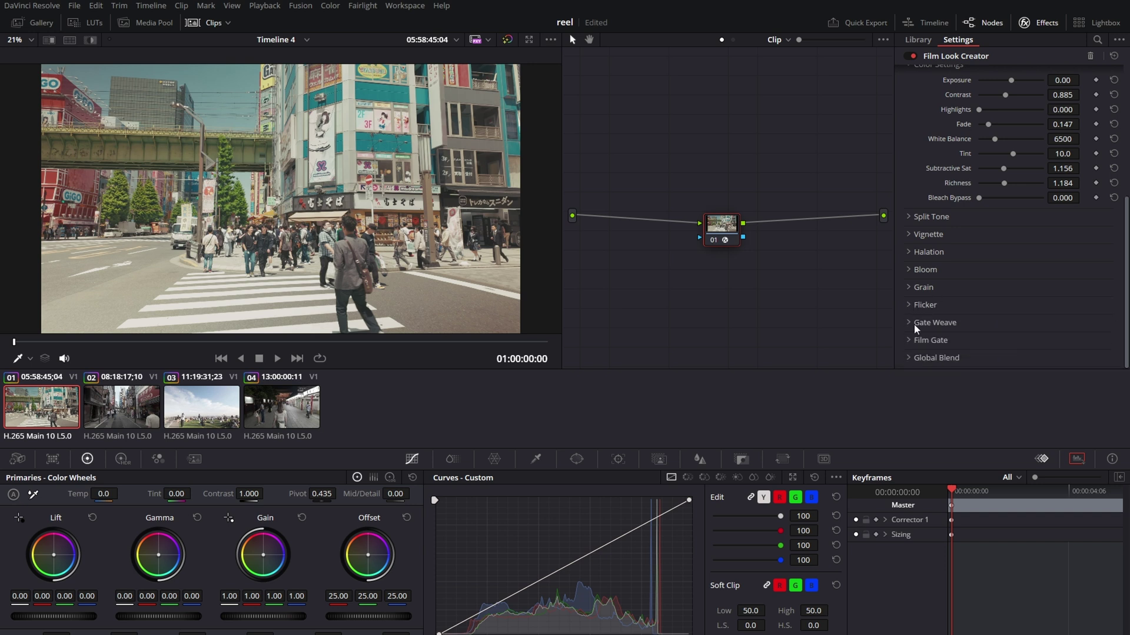
click(910, 323)
scroll(912, 321, down, 2)
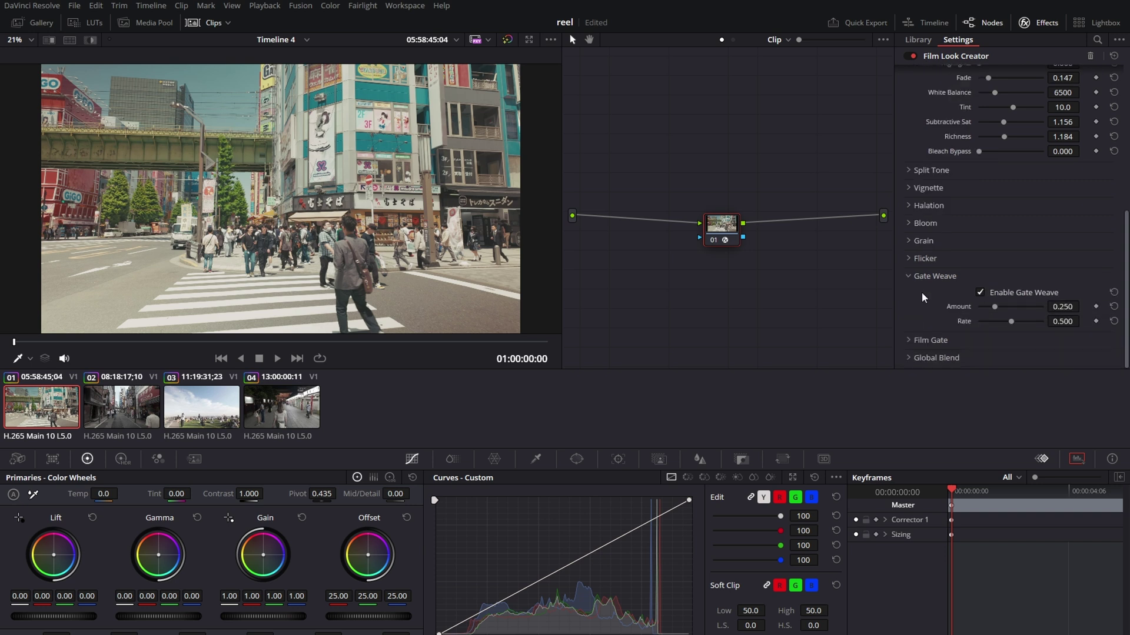
click(911, 276)
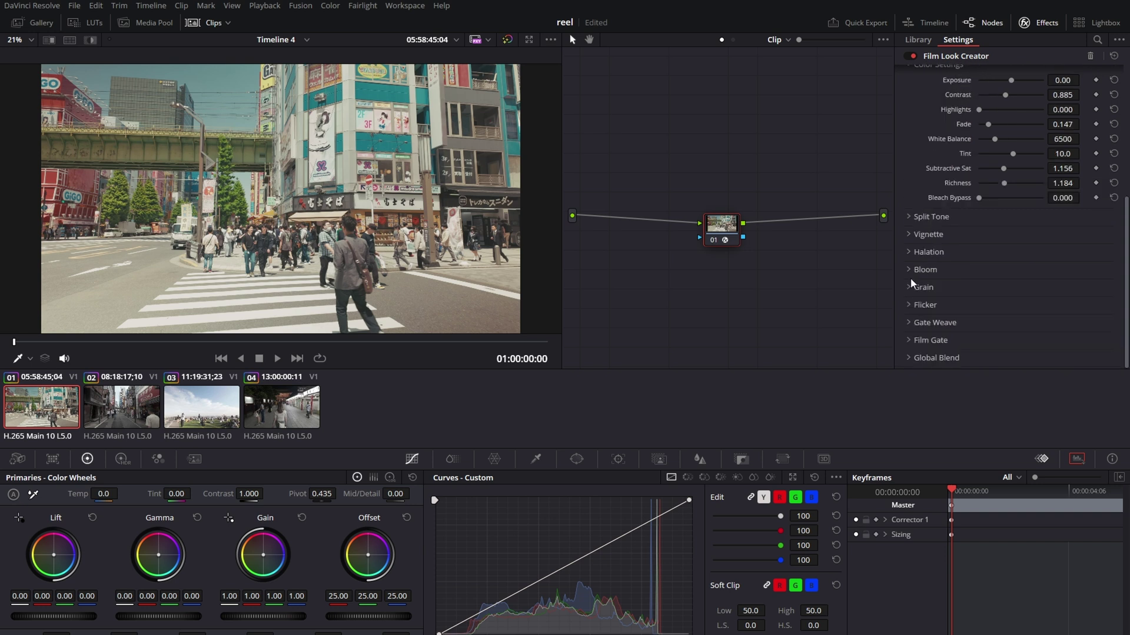
- Preview the rounded Film Gate frame on clip 01, then leave Film Gate disabled
click(913, 341)
scroll(913, 336, down, 1)
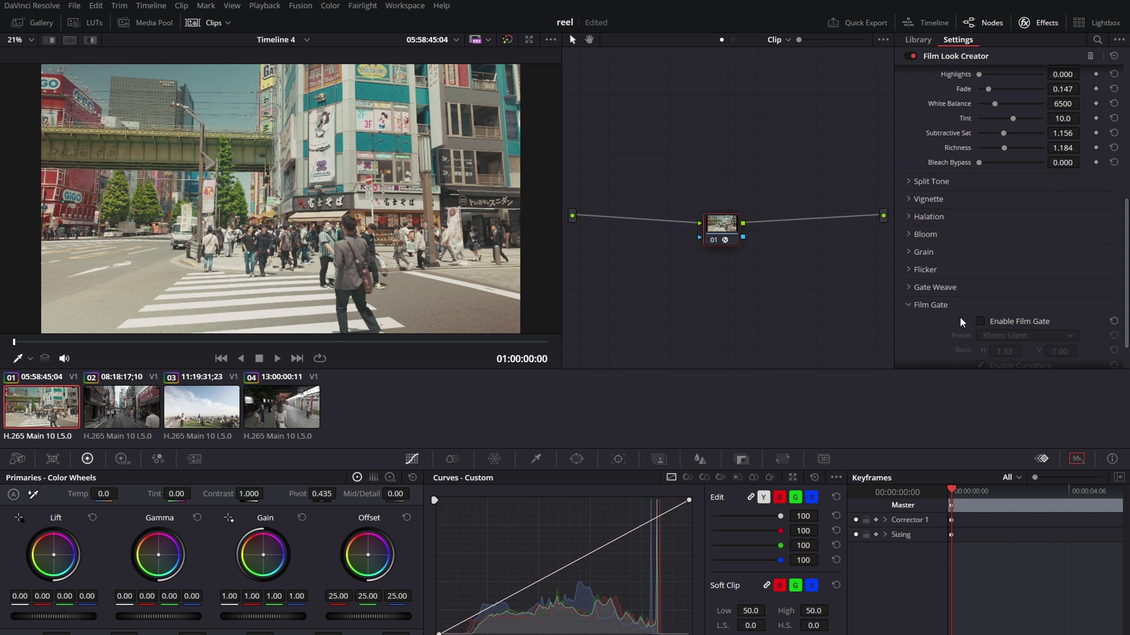
click(980, 321)
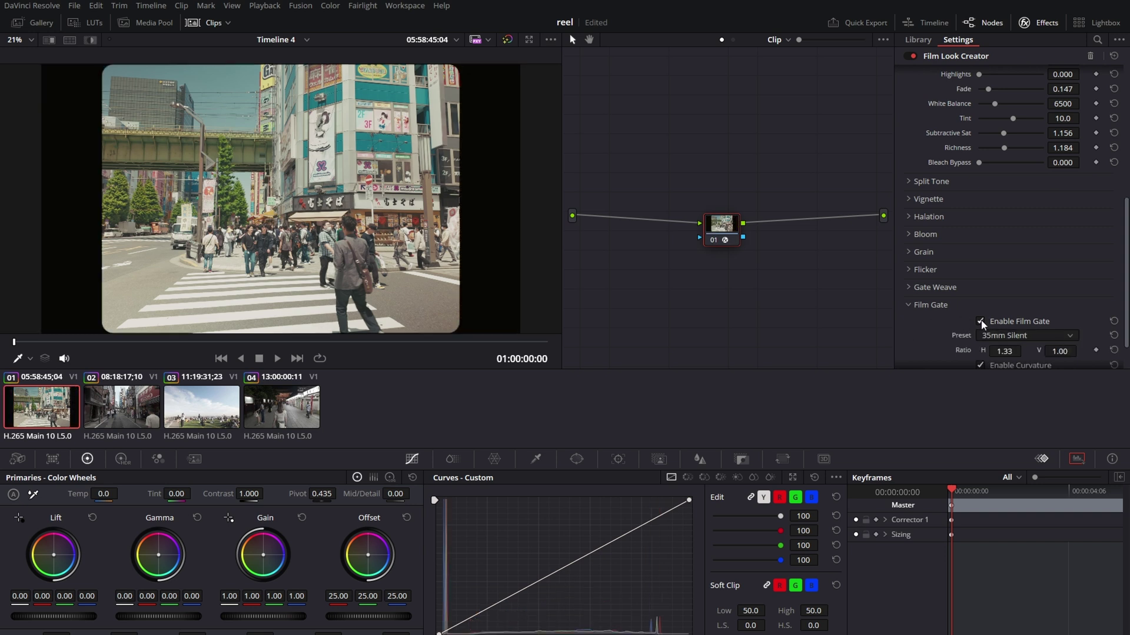
click(980, 321)
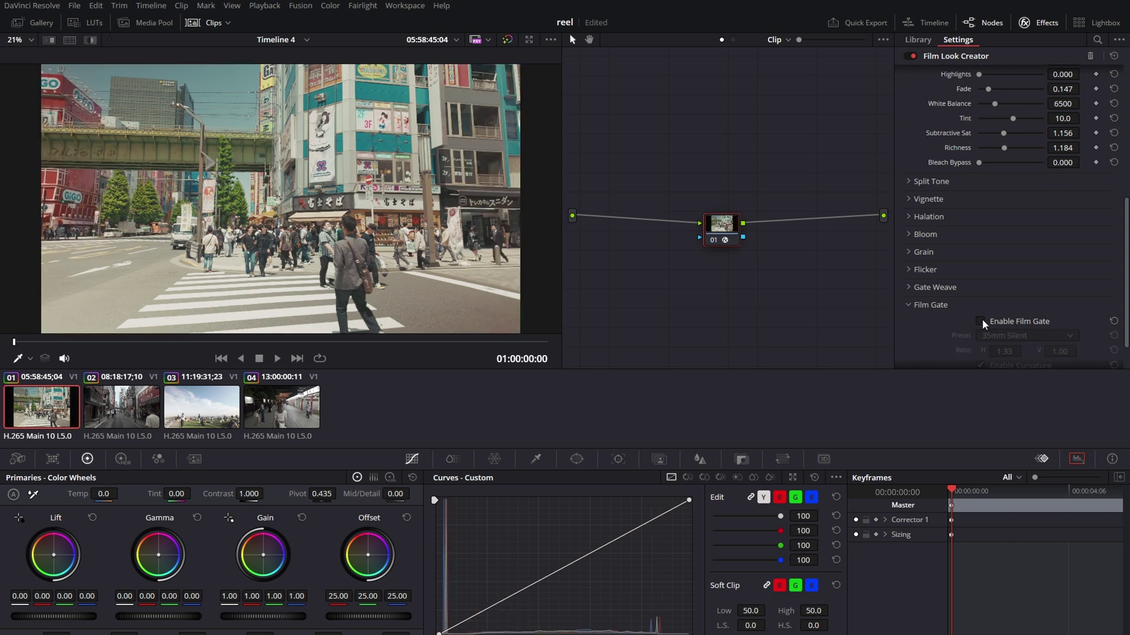
click(911, 304)
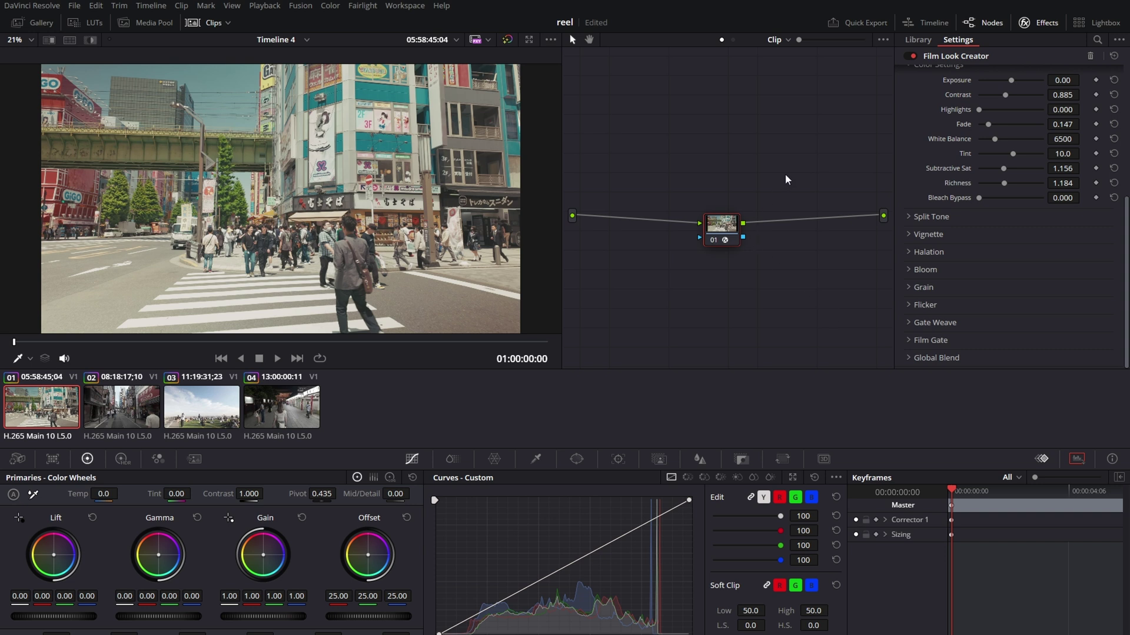
- Copy node 01's grade to clips 02, 03 and 04, ending on rooftop clip 03
drag(784, 174, 675, 305)
click(137, 409)
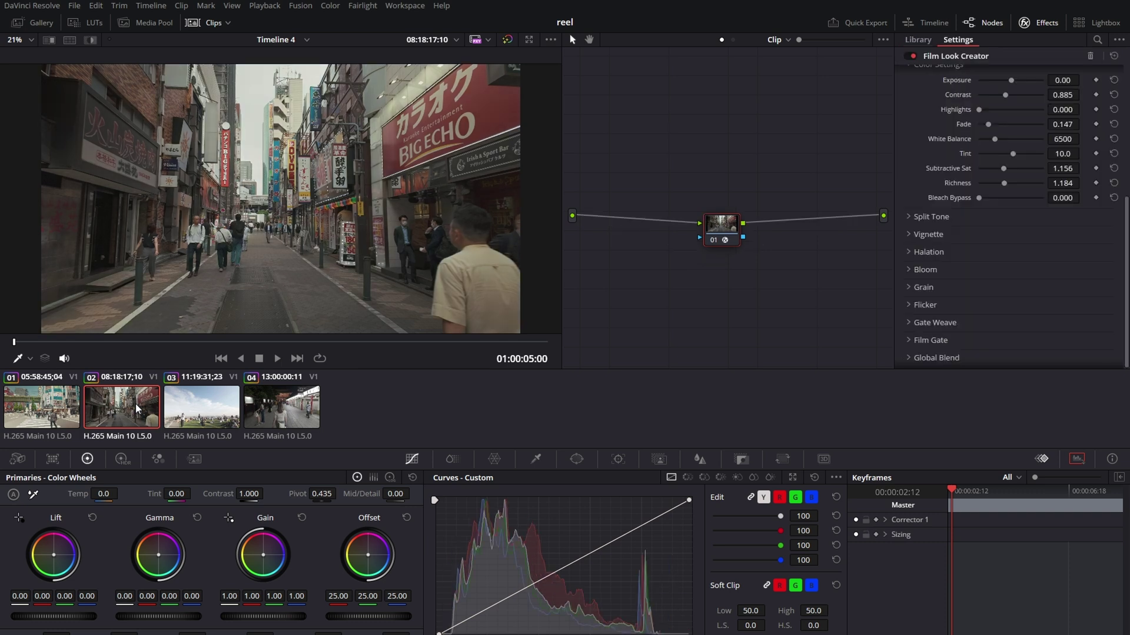
click(201, 405)
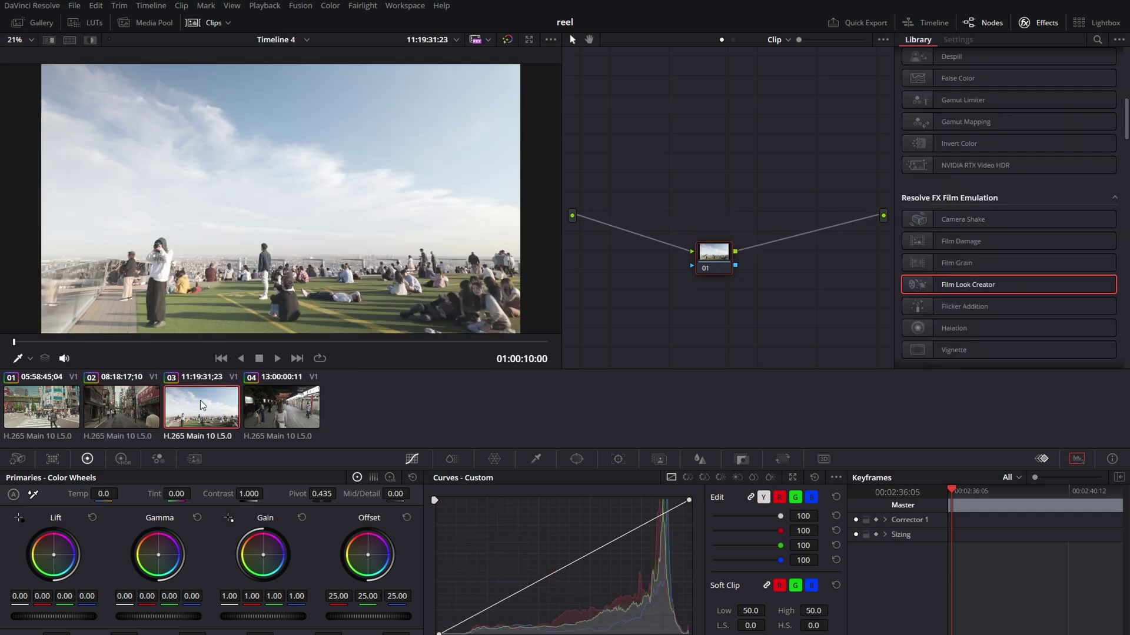
click(304, 400)
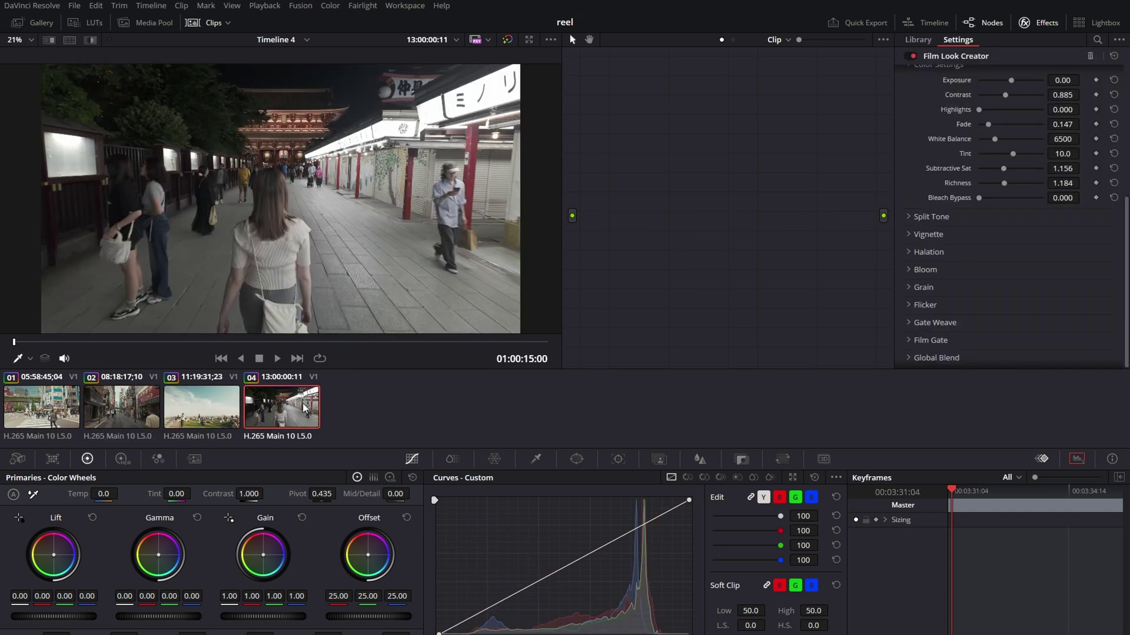
click(208, 414)
scroll(958, 256, up, 3)
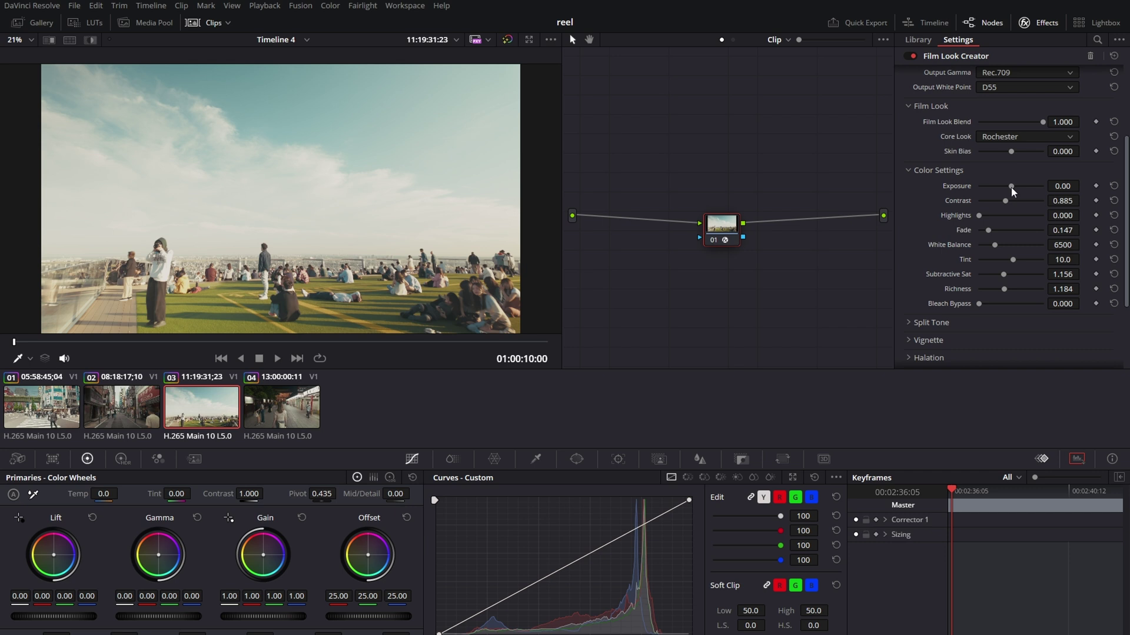
- Drag the rooftop clip's Film Look Creator Exposure down to -1.05
drag(1011, 188, 1005, 187)
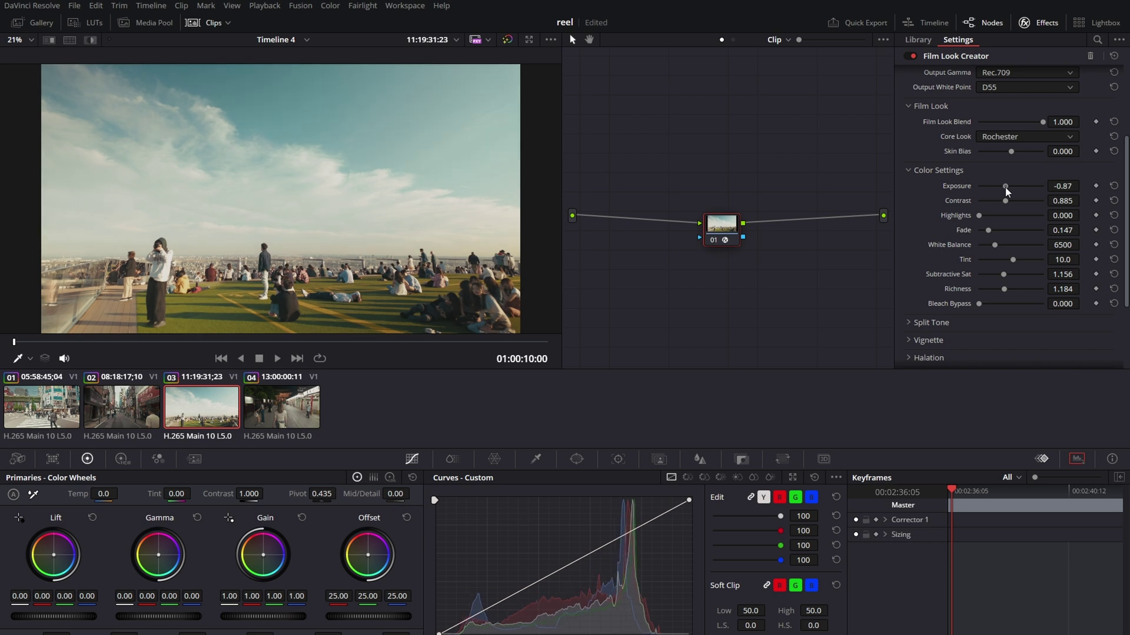
drag(1005, 187, 1004, 187)
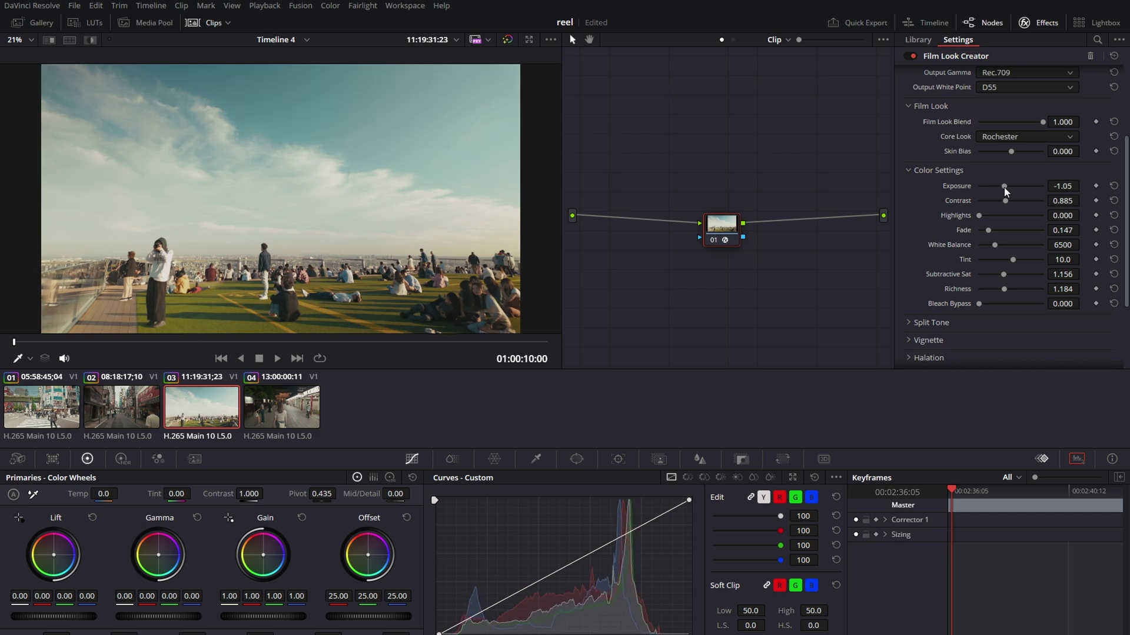
click(291, 407)
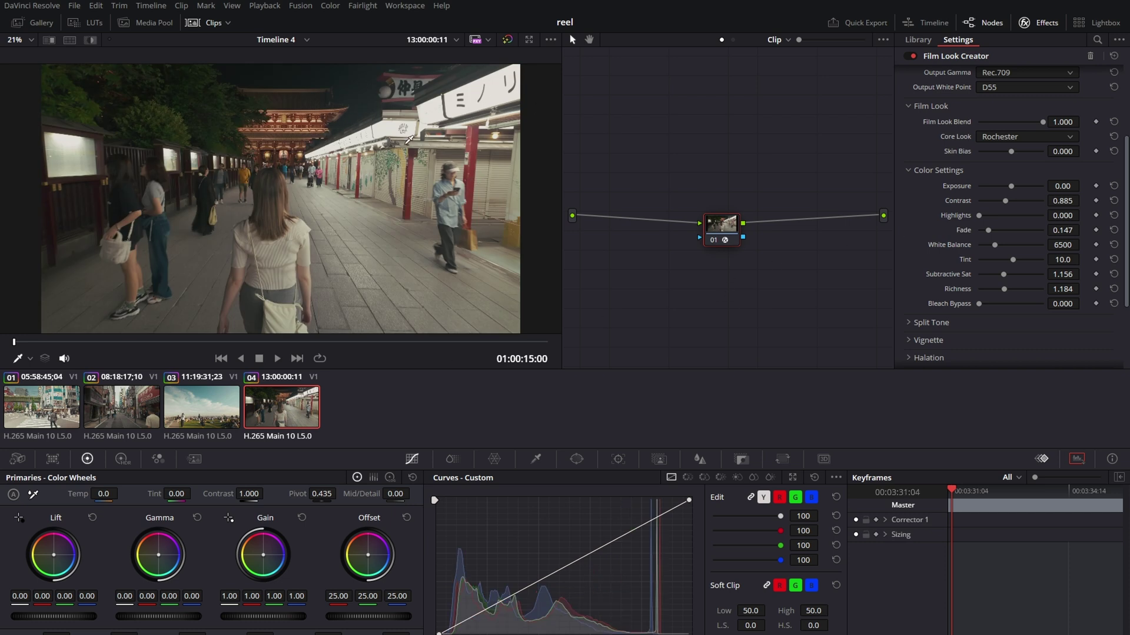
- Enable Halation and Bloom on street clip 04, both at Amount 0.250
scroll(928, 173, down, 4)
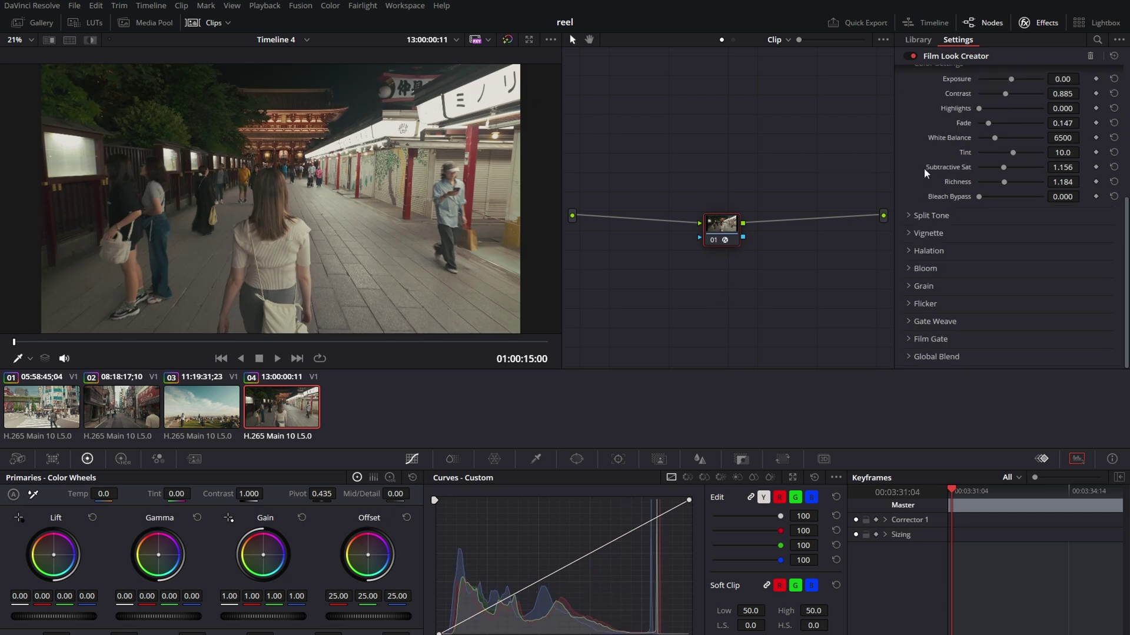
click(909, 250)
click(981, 266)
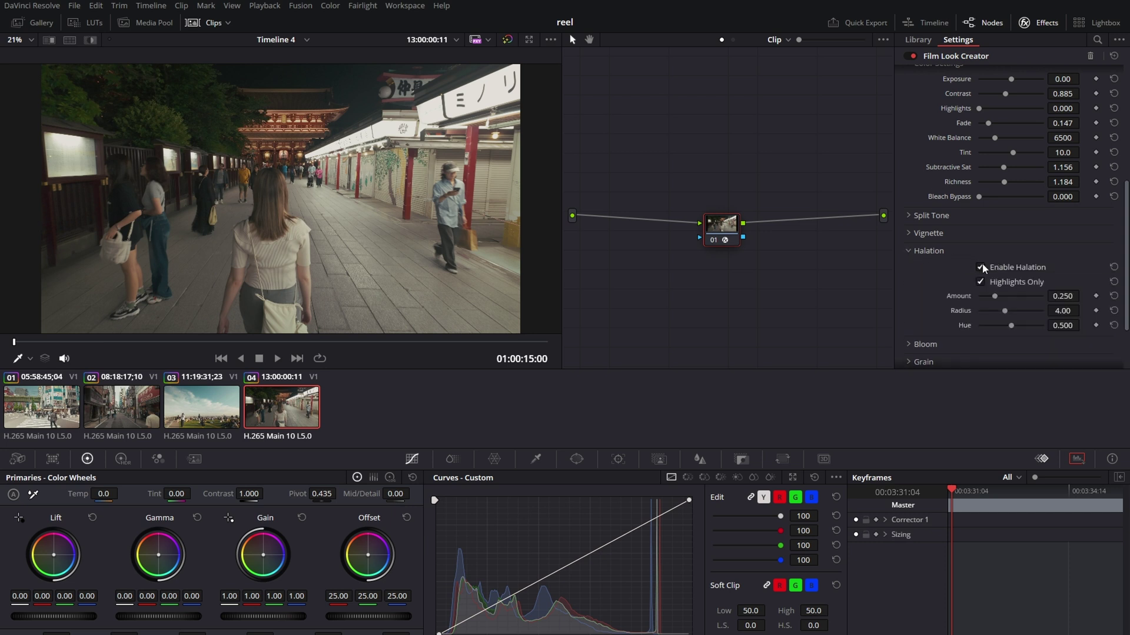
click(909, 346)
scroll(920, 341, down, 5)
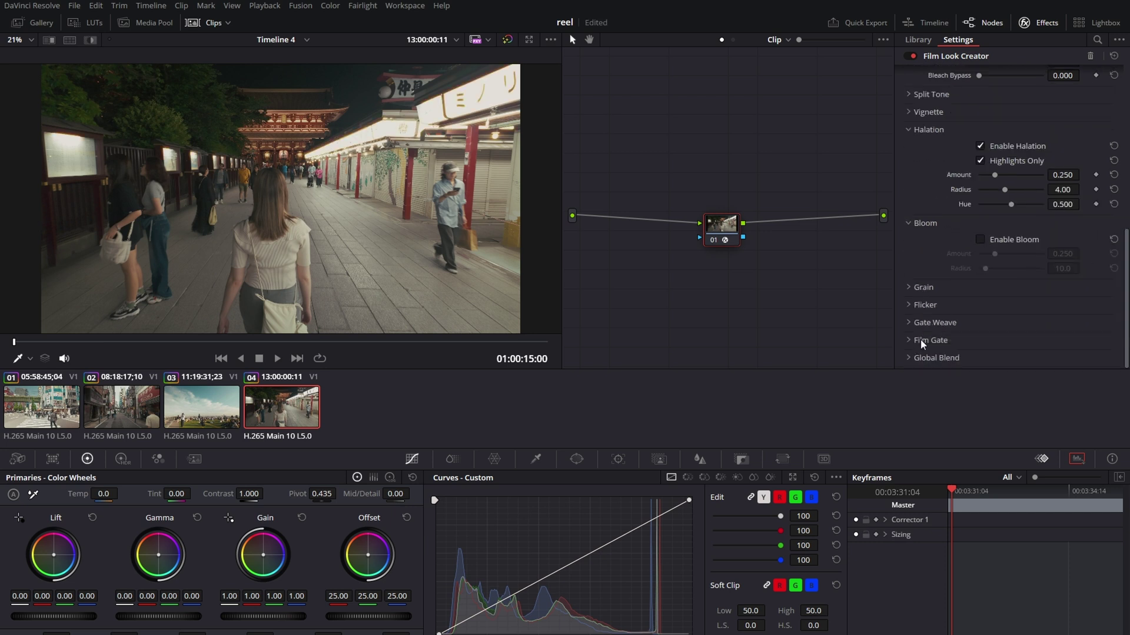
click(980, 239)
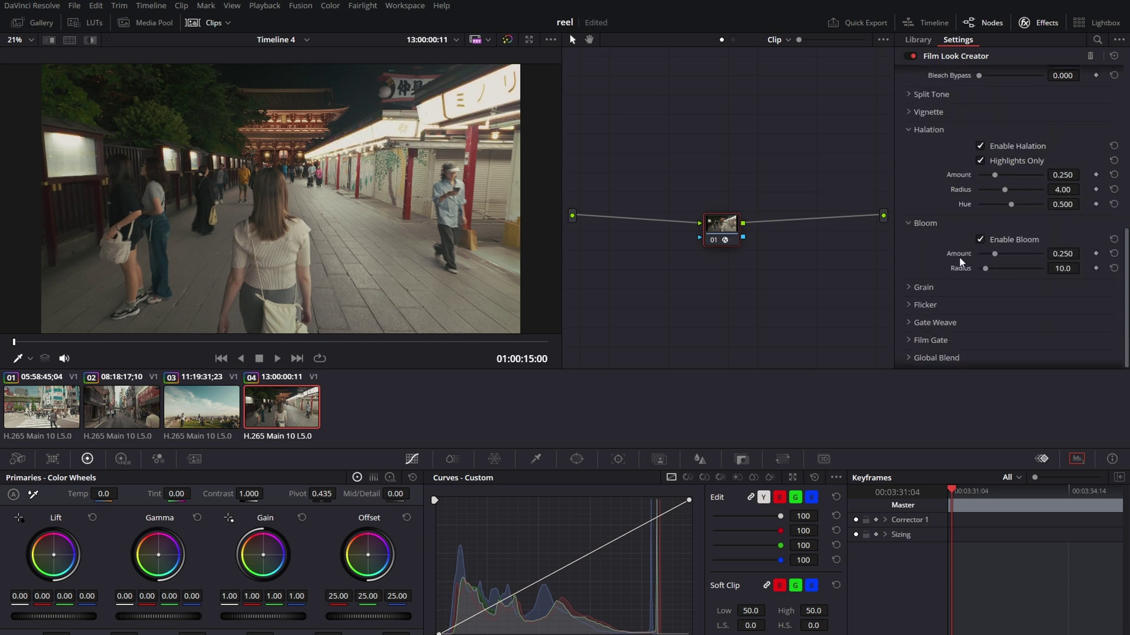